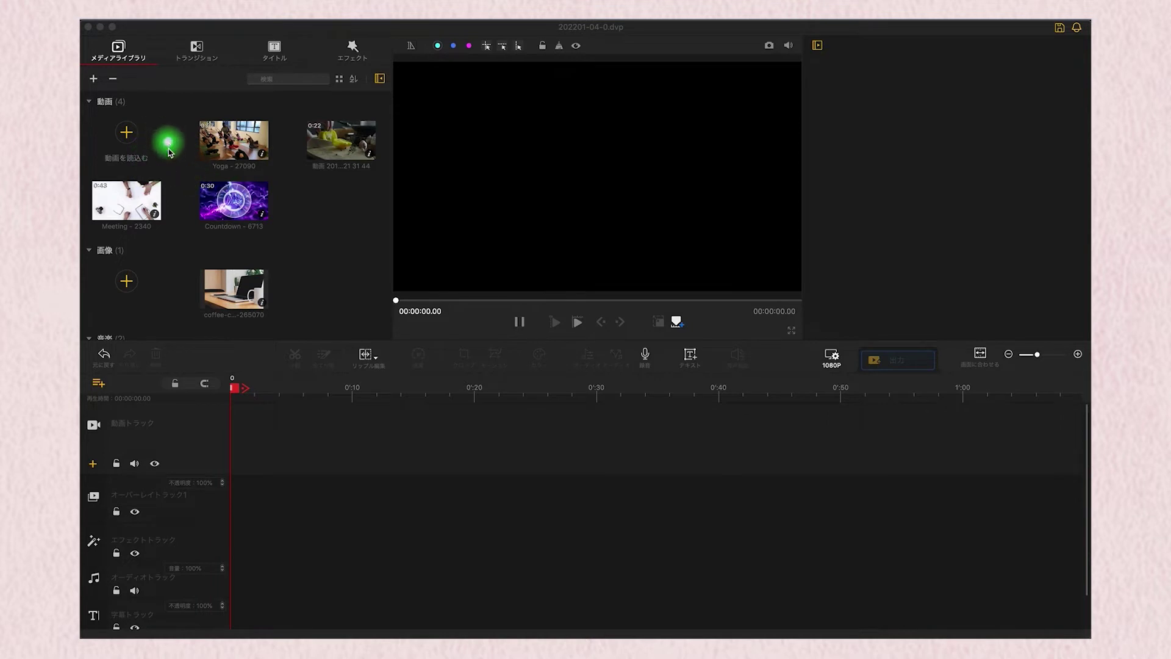
scroll(181, 241, "down", 1)
scroll(181, 241, "down", 5)
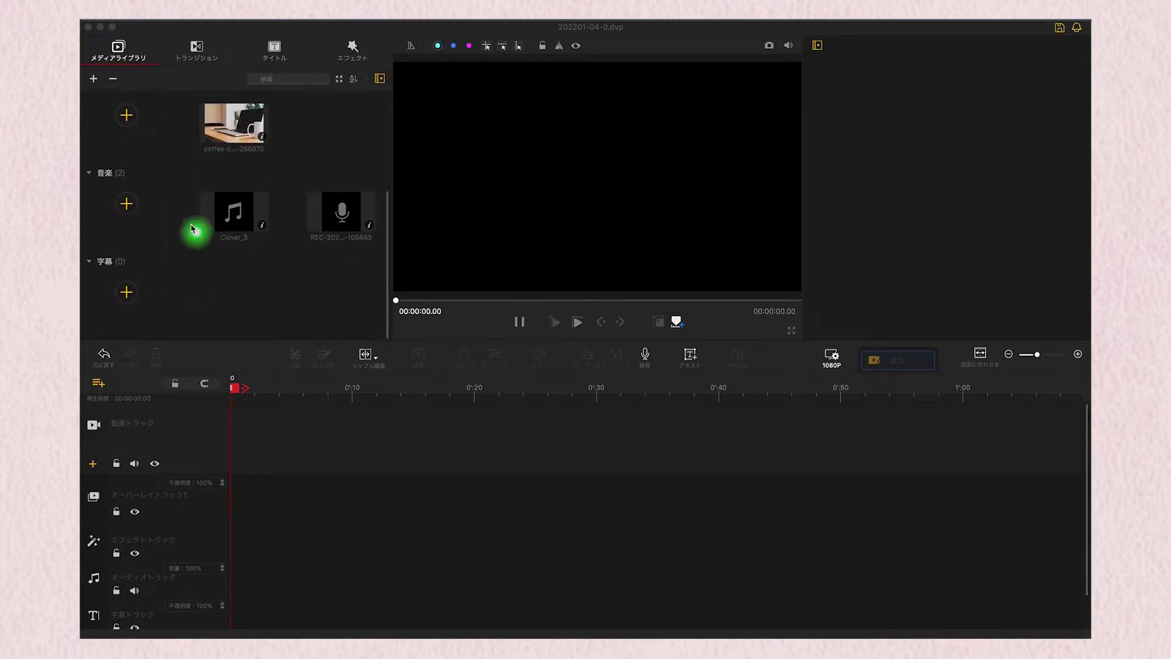
left_click(242, 222)
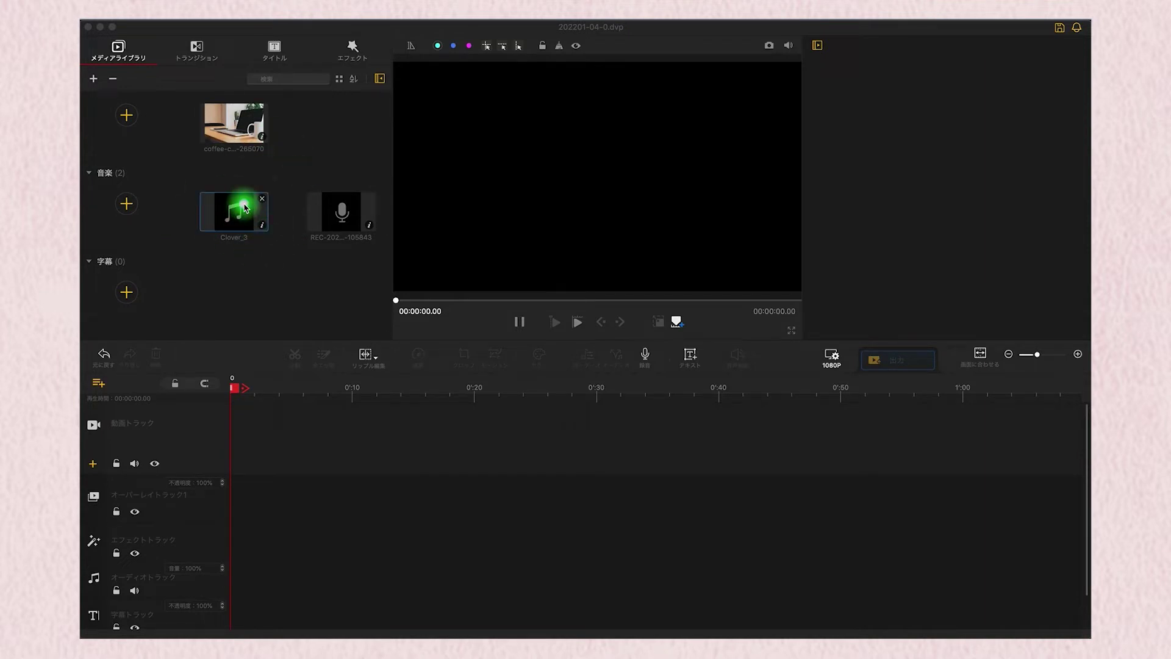
scroll(244, 207, "up", 6)
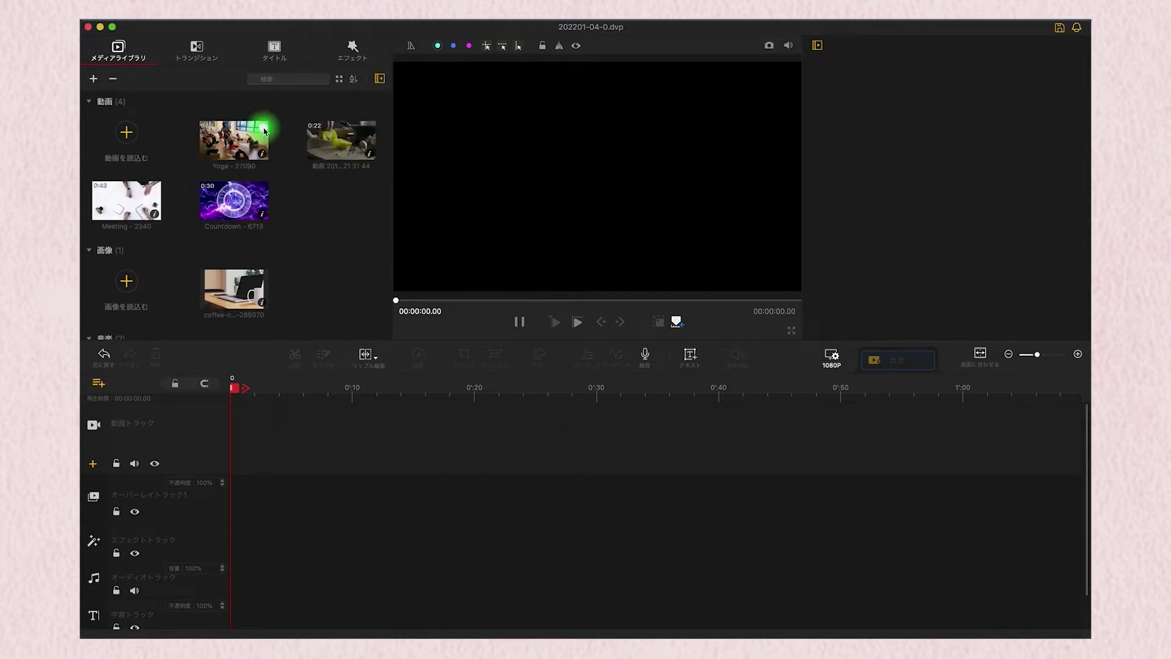
left_click(126, 136)
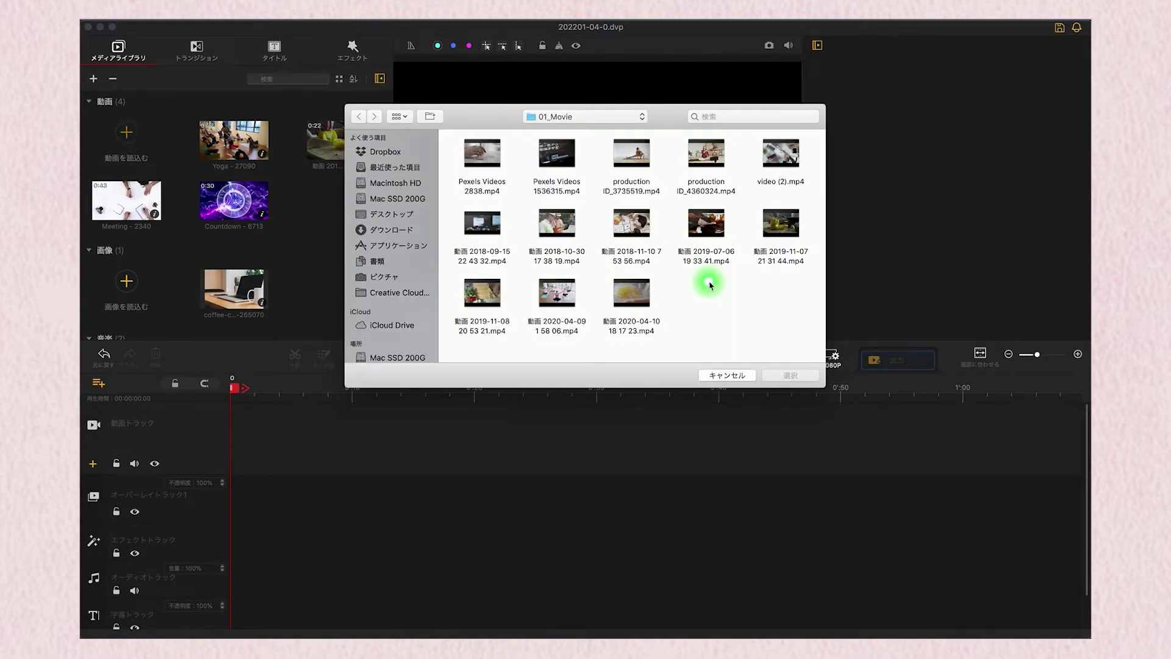
left_click(650, 297)
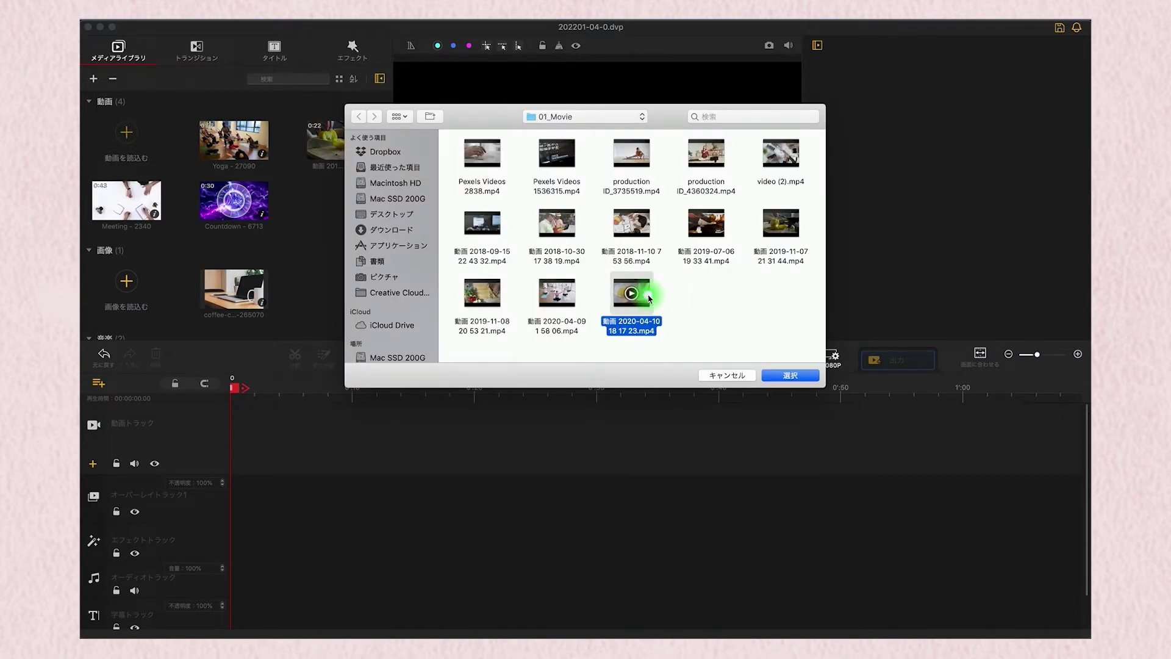
left_click(800, 377)
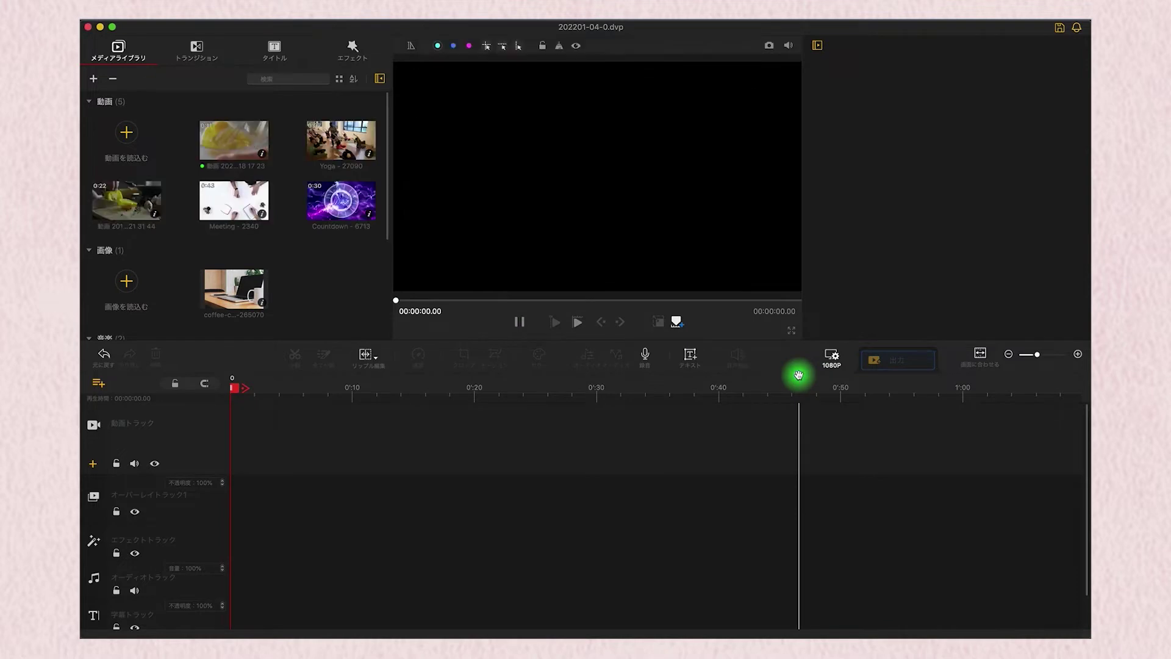
Add the 2020-04-09, 2018-11-10, 2019-07-06, 2019-11-08 and 2020-04-10 videos from Finder's 01_Movie folder to the media library
left_click(743, 310, "super")
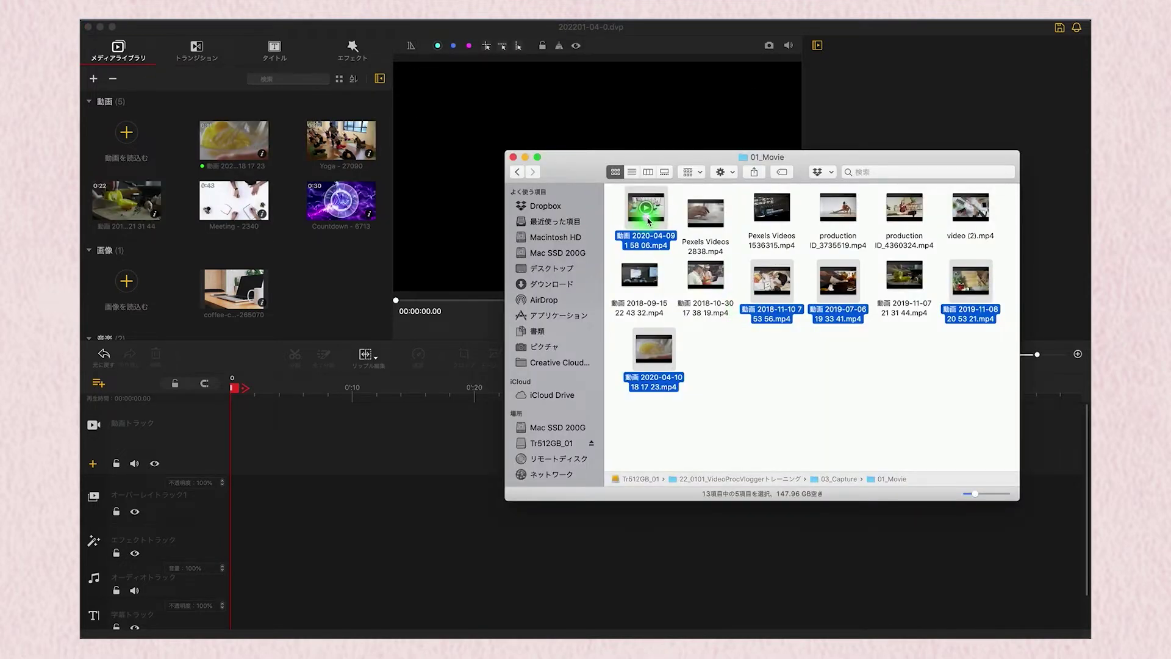
left_click_drag(650, 223, 244, 137)
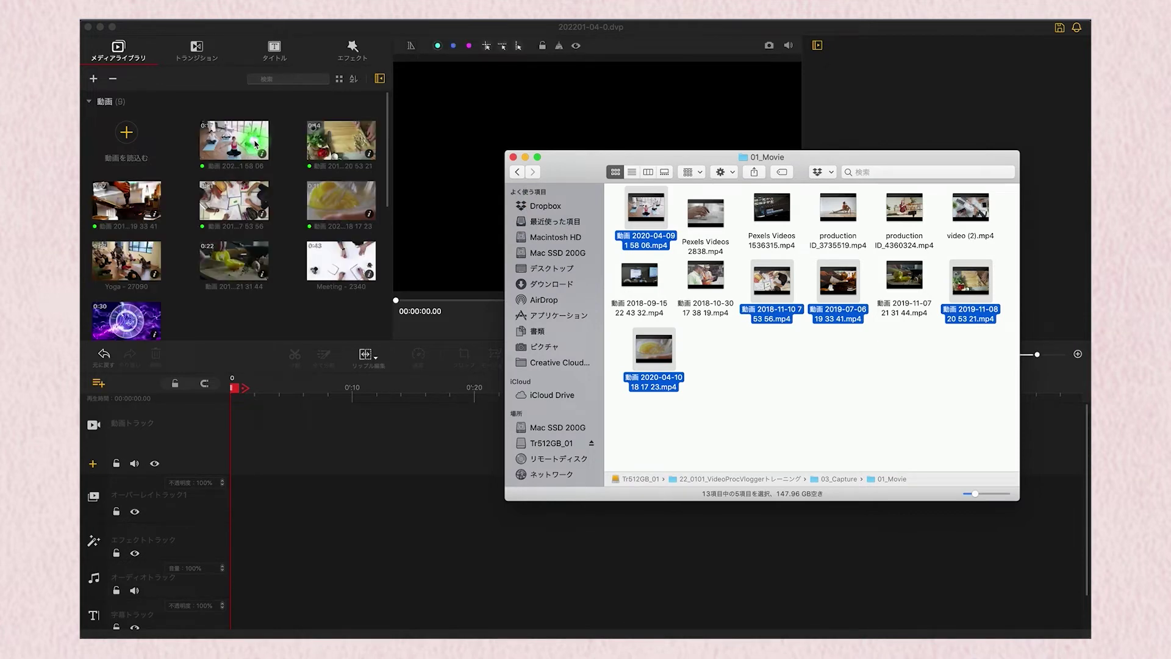
left_click(199, 127)
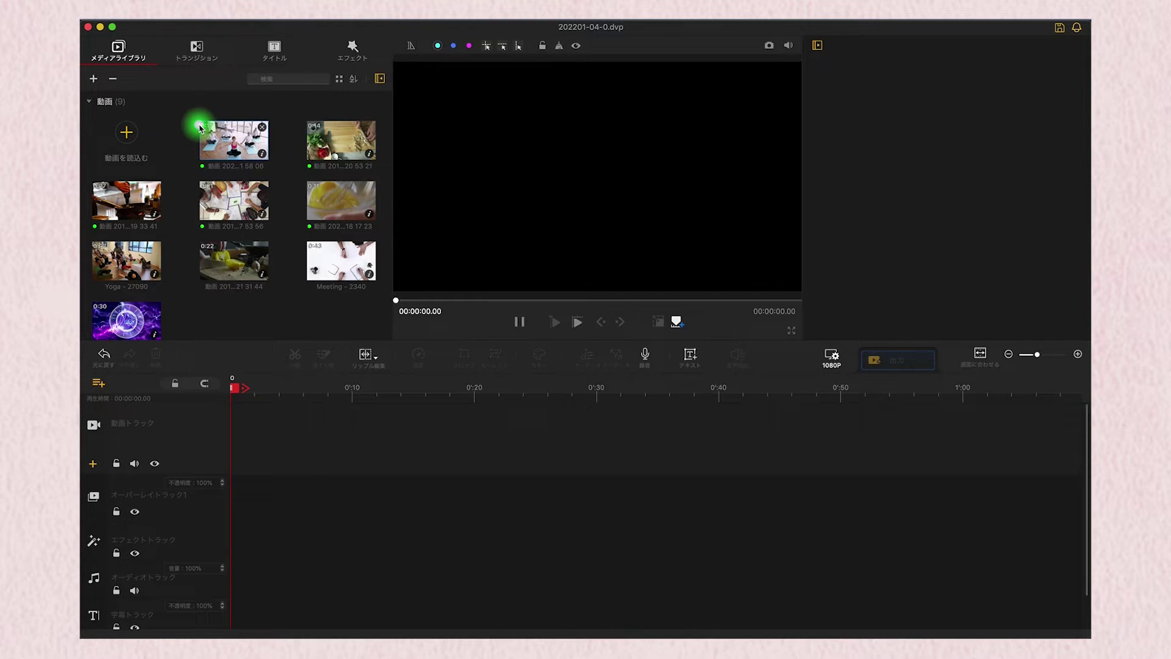
Look through the available transitions, the title templates including openings and subtitles, and the effects
left_click(200, 50)
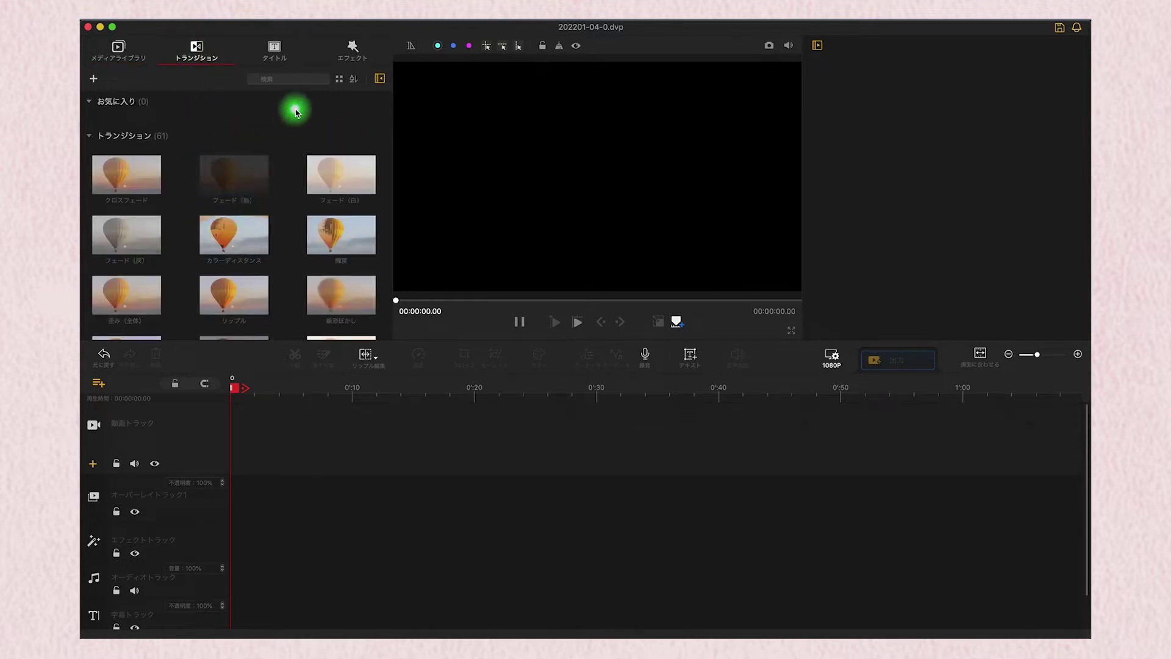
left_click(288, 49)
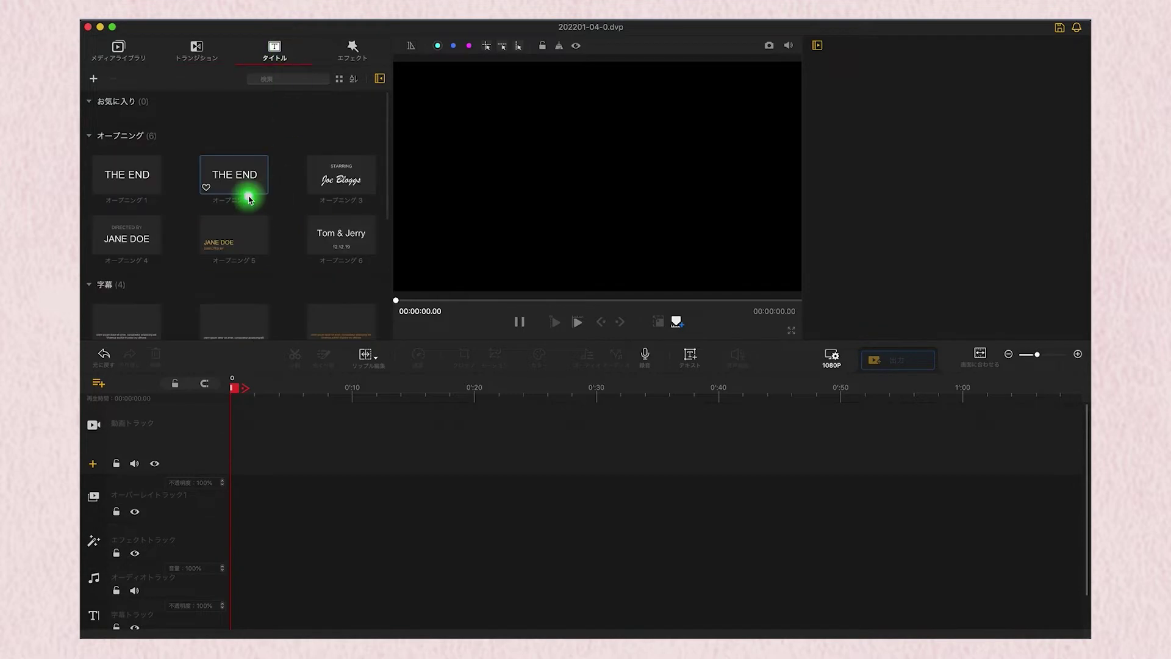
scroll(246, 193, "down", 4)
scroll(247, 195, "down", 1)
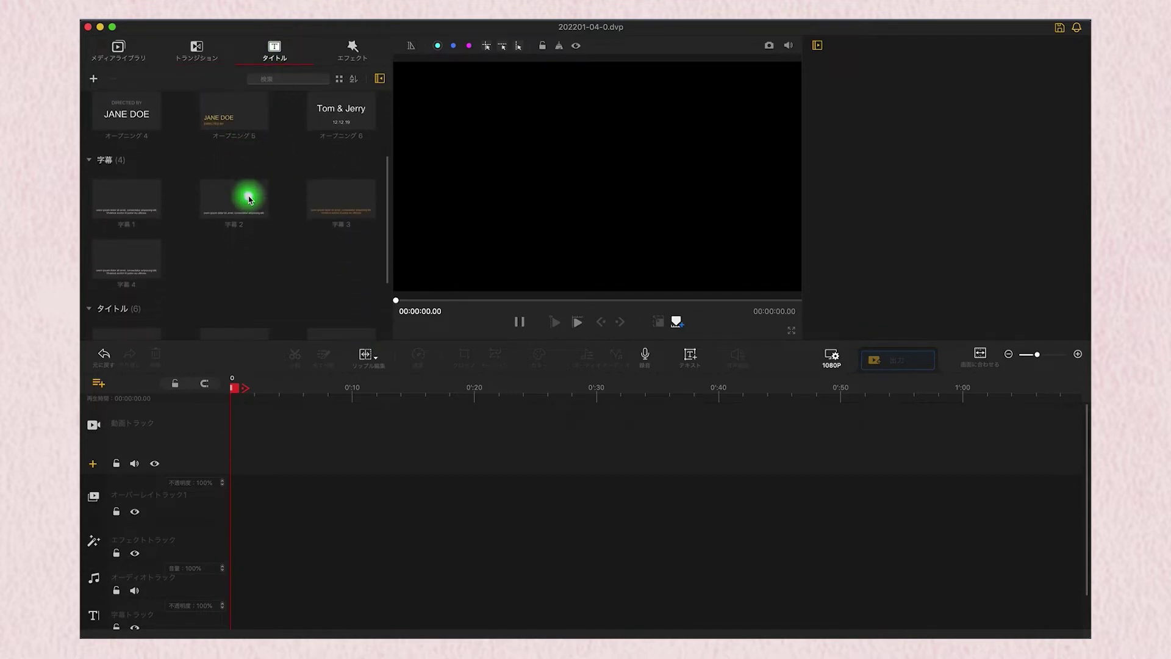
left_click(357, 52)
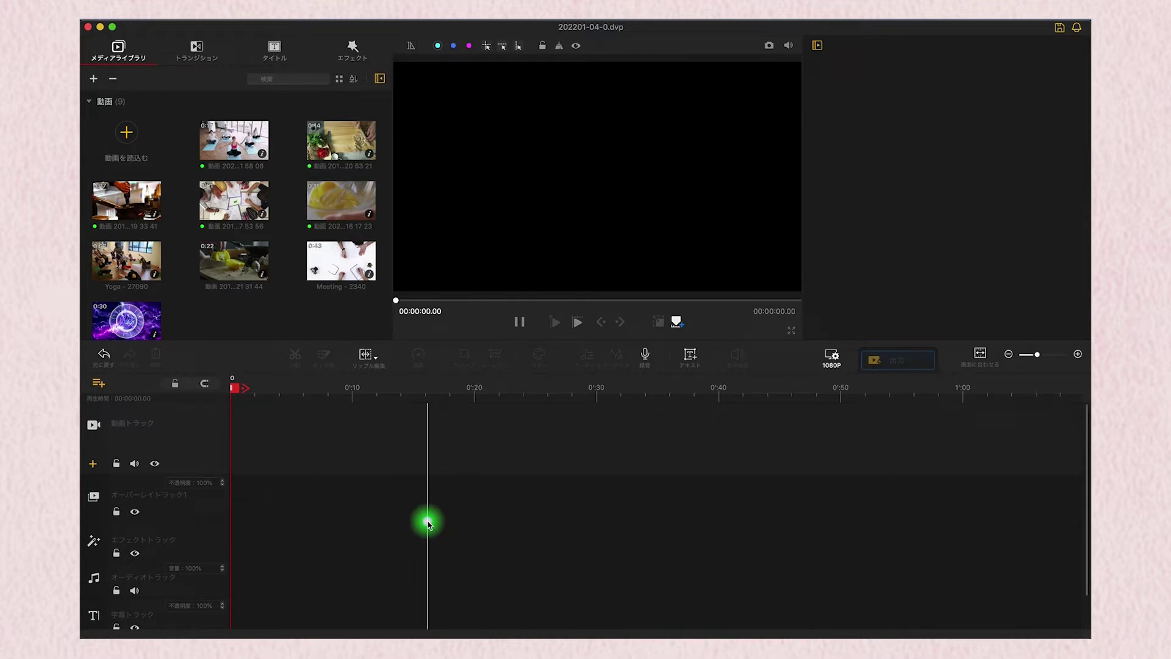
Place the 2020-04-09, Yoga - 27090, 2019-11-08, 2020-04-10 and 2019-07-06 clips on the video track and insert the 2019-11-07 clip after 2019-11-08
left_click_drag(241, 151, 249, 431)
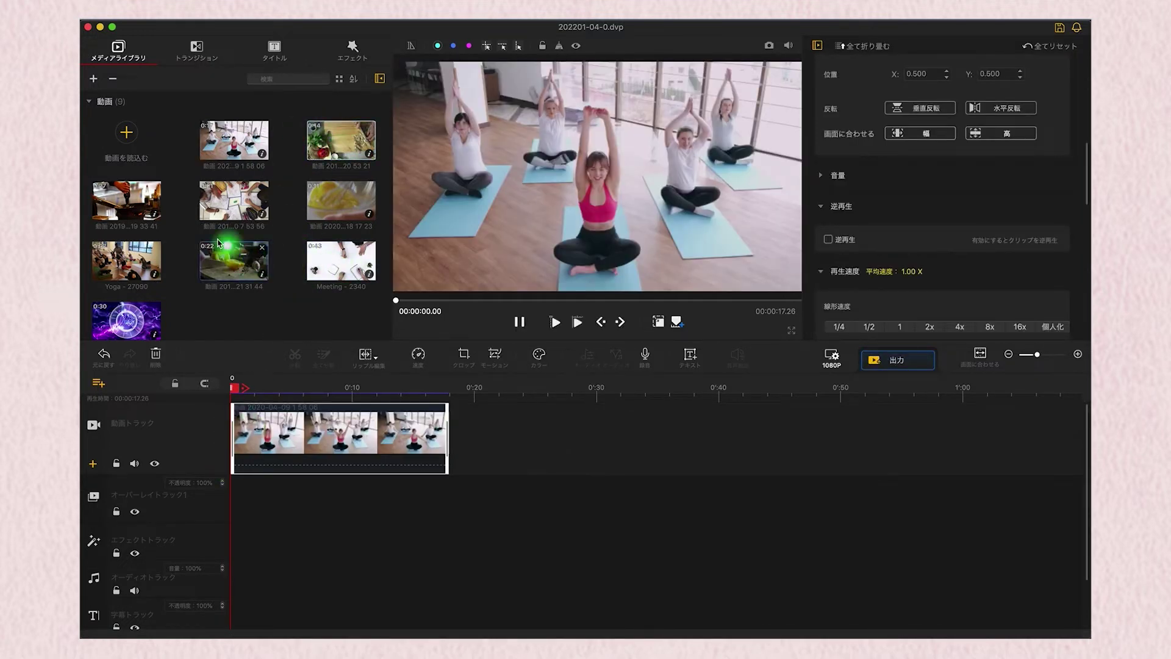
left_click_drag(144, 259, 488, 430)
left_click_drag(338, 144, 570, 439)
left_click_drag(341, 201, 793, 445)
left_click_drag(126, 200, 889, 432)
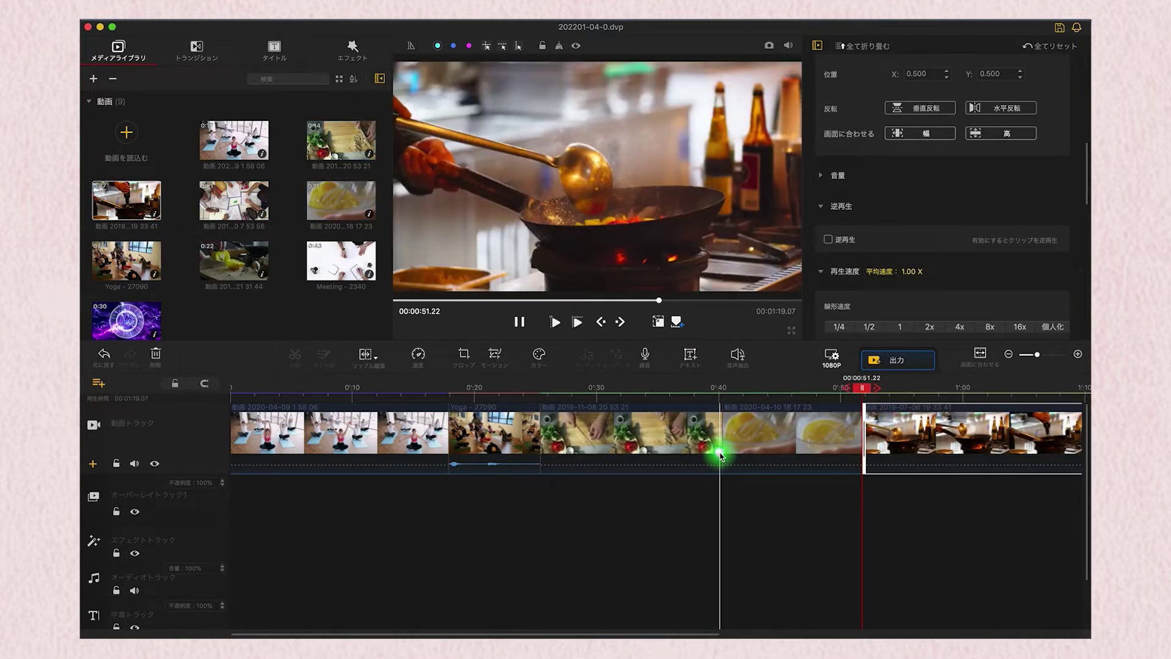
left_click_drag(233, 260, 679, 439)
Move the 2020-04-10 clip directly after the Yoga clip and trim about 10 seconds off the end of the 2019-11-07 clip
left_click_drag(540, 430, 429, 421)
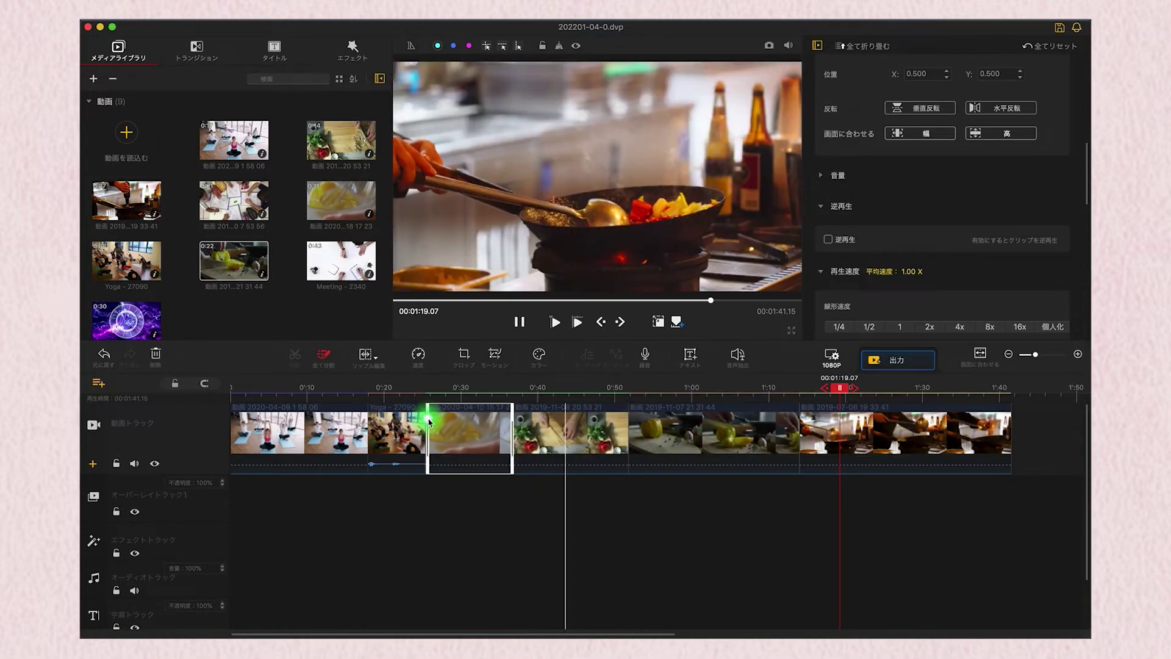
left_click(797, 438)
left_click_drag(797, 438, 721, 438)
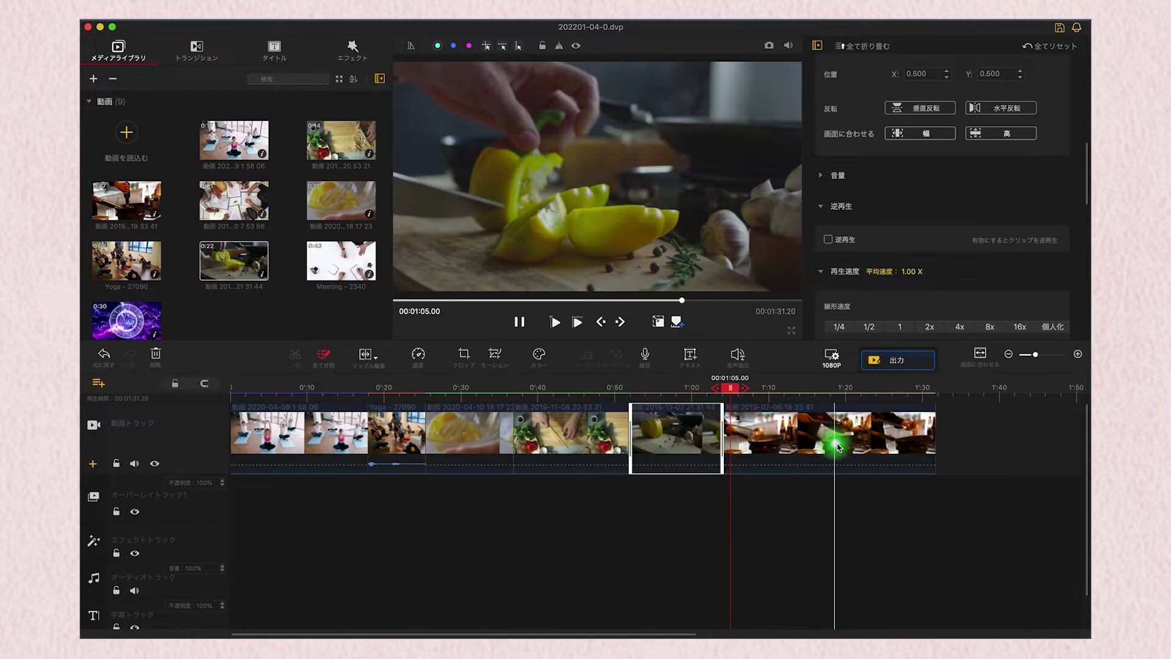
Split the 2019-07-06 wok clip at 00:01:17.23 and delete its first part
left_click(830, 439)
left_click(294, 354)
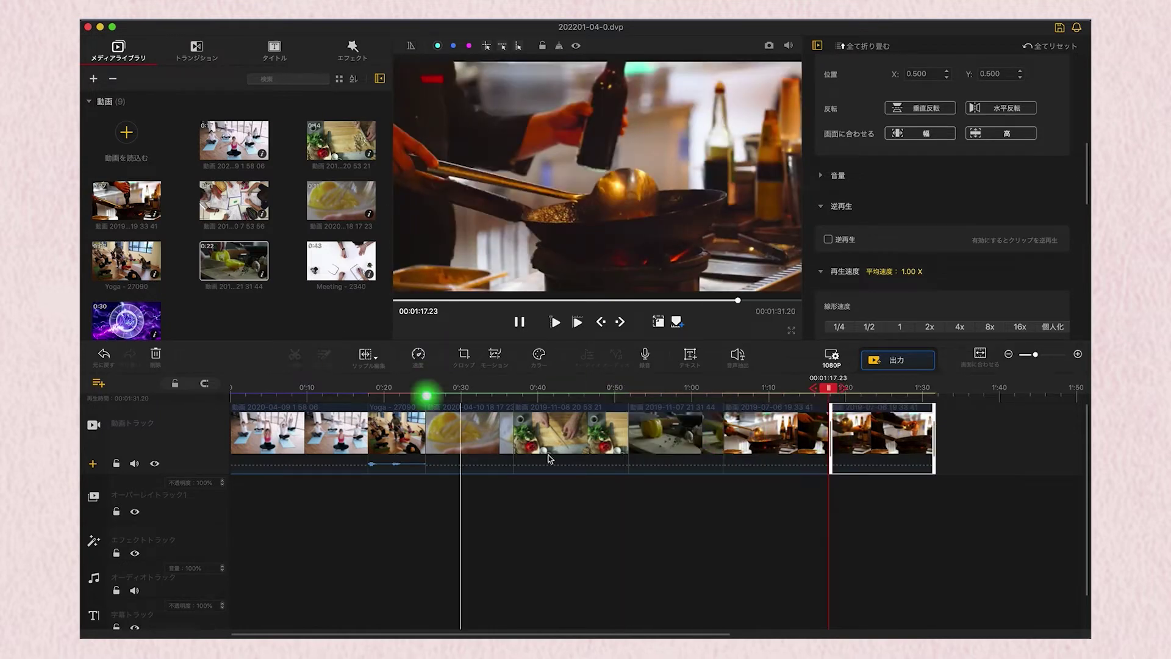
left_click(790, 463)
key("Delete")
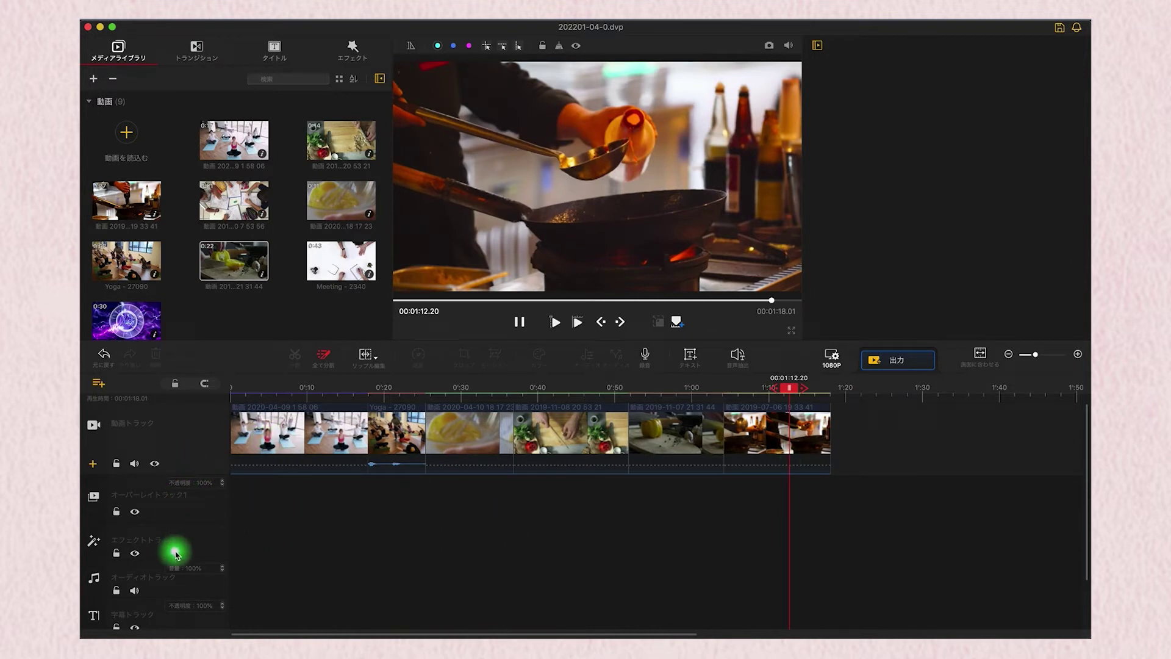
Look over the timeline's video, overlay, effect, audio and subtitle tracks
scroll(188, 530, "down", 3)
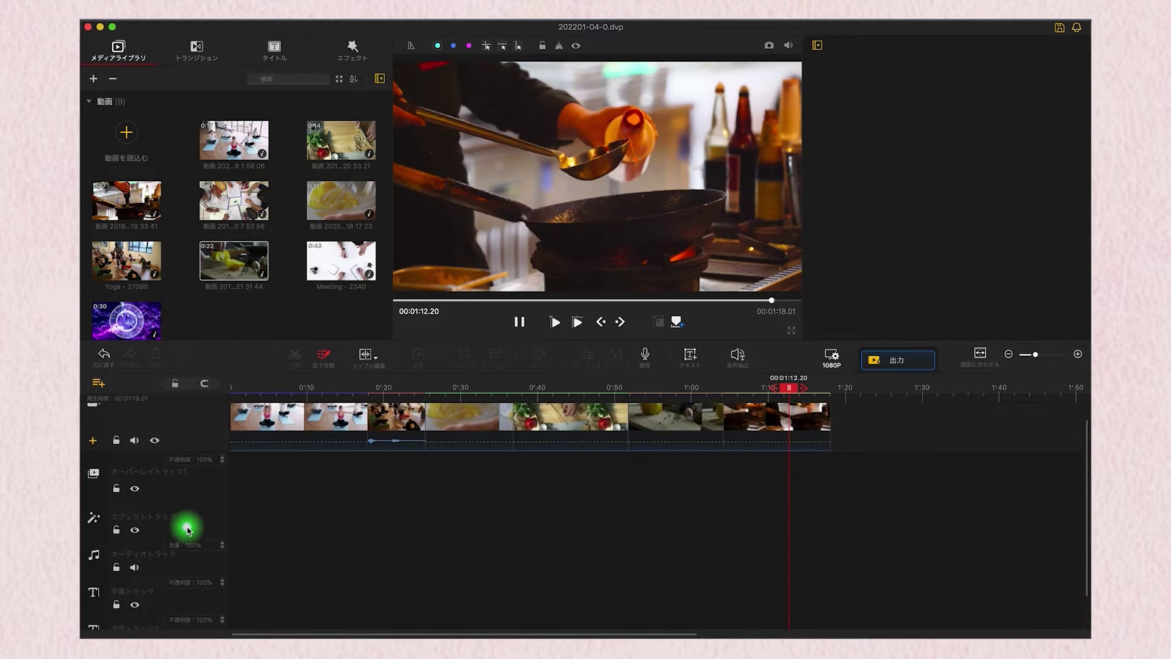
scroll(188, 530, "up", 1)
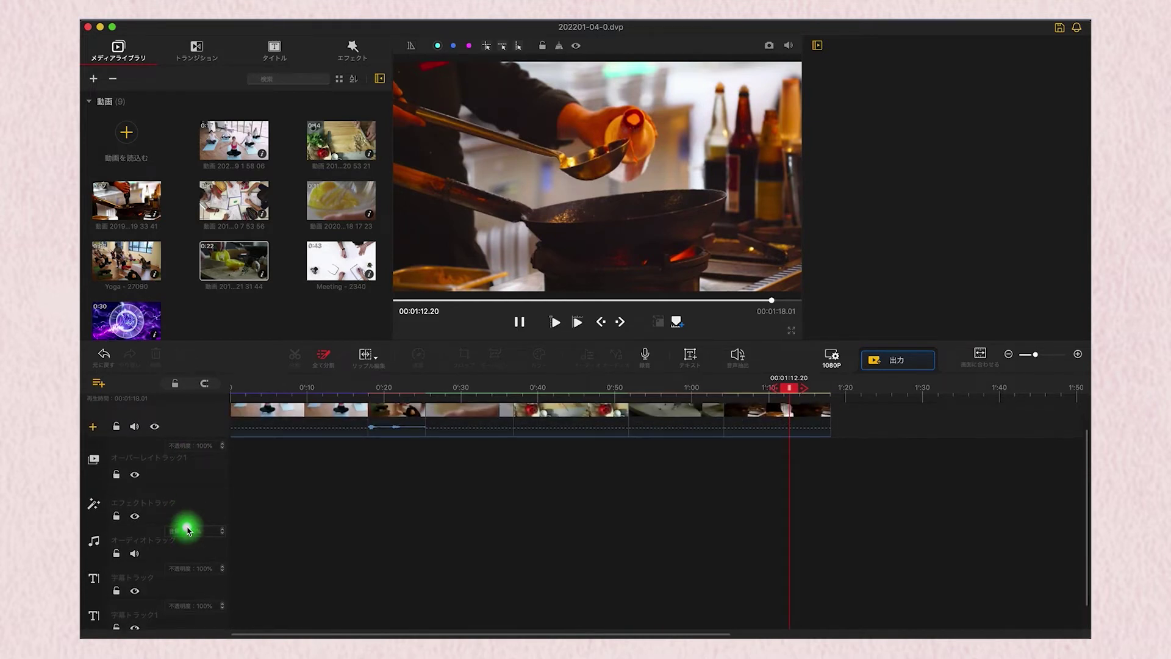
scroll(188, 530, "up", 3)
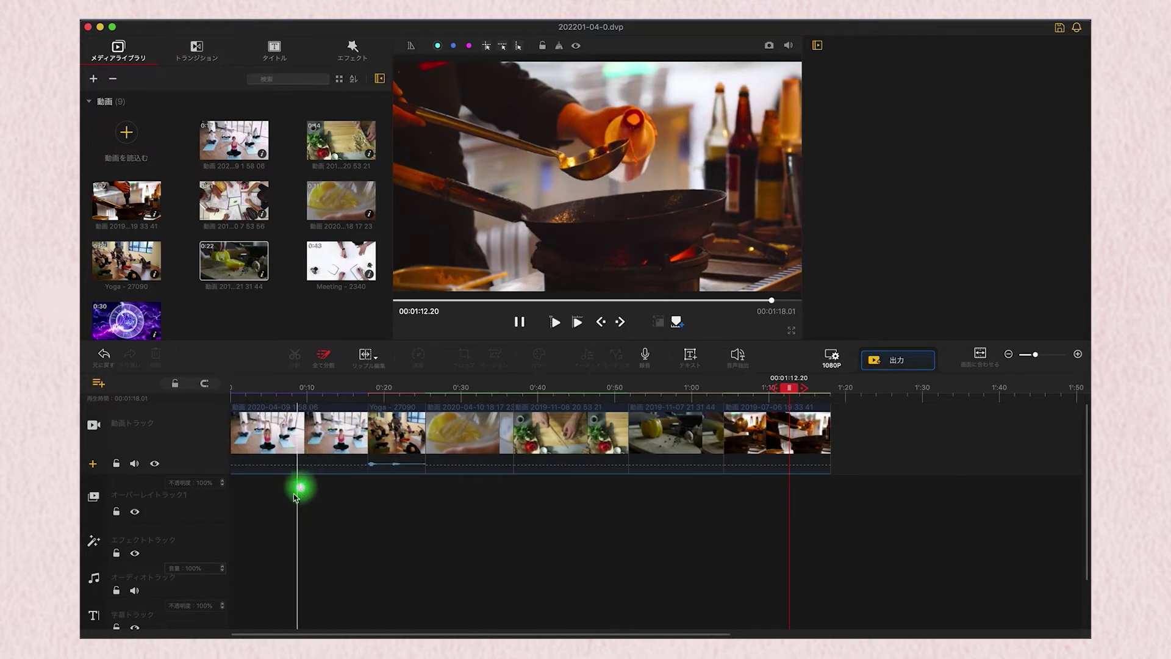
scroll(261, 552, "down", 2)
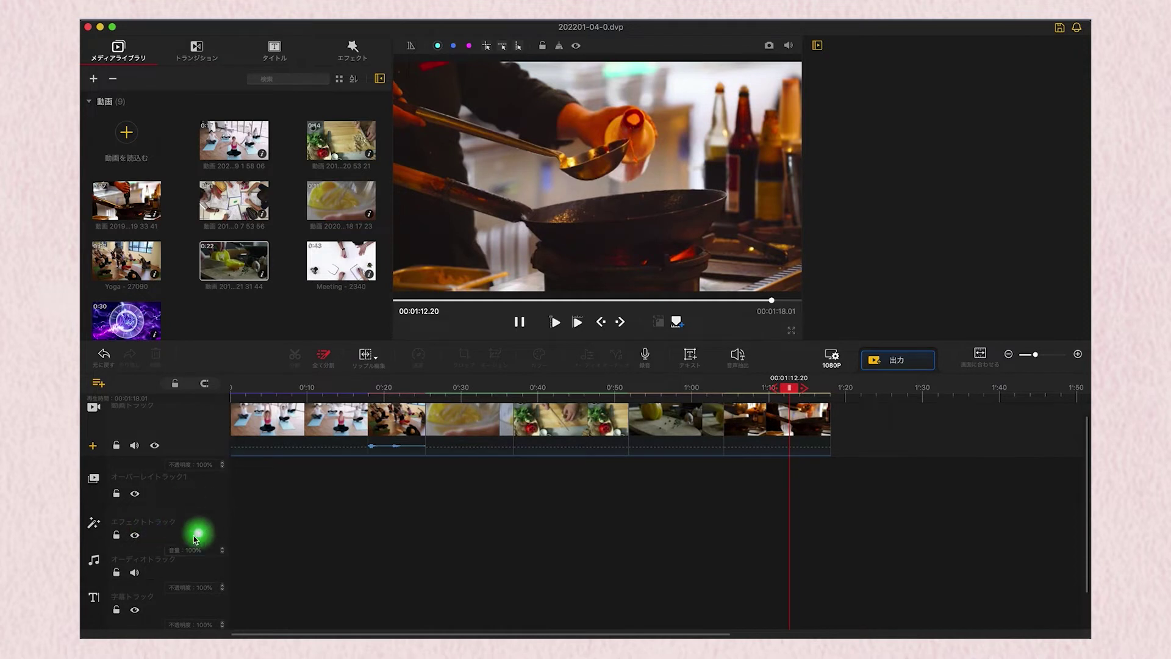
scroll(165, 533, "down", 3)
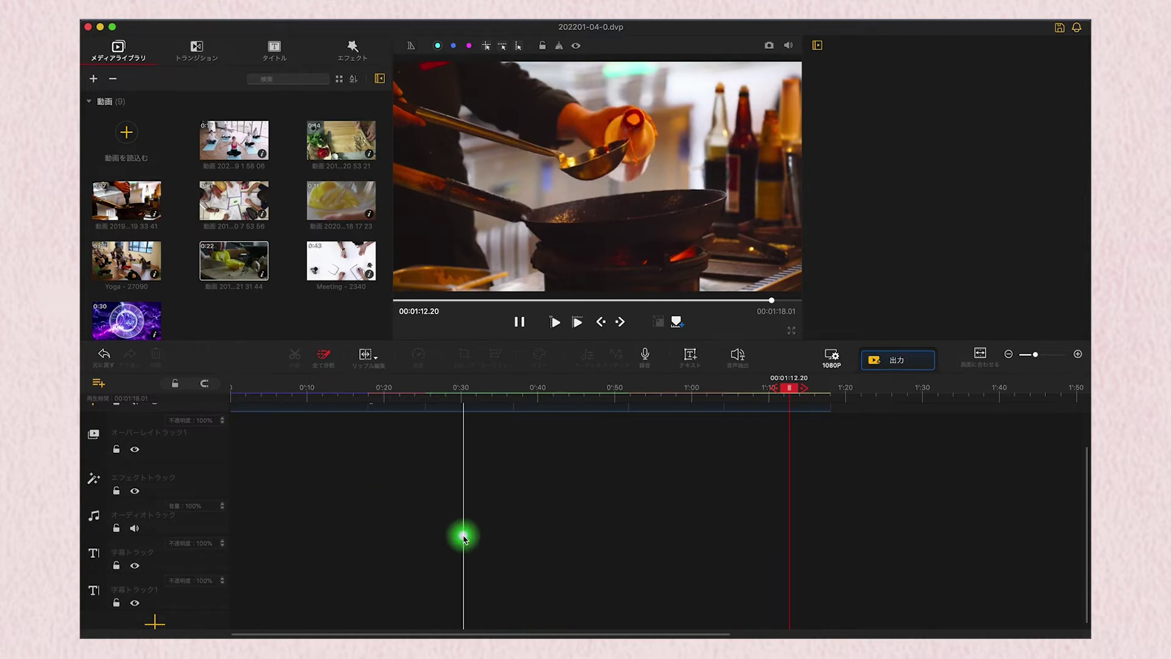
scroll(464, 537, "up", 3)
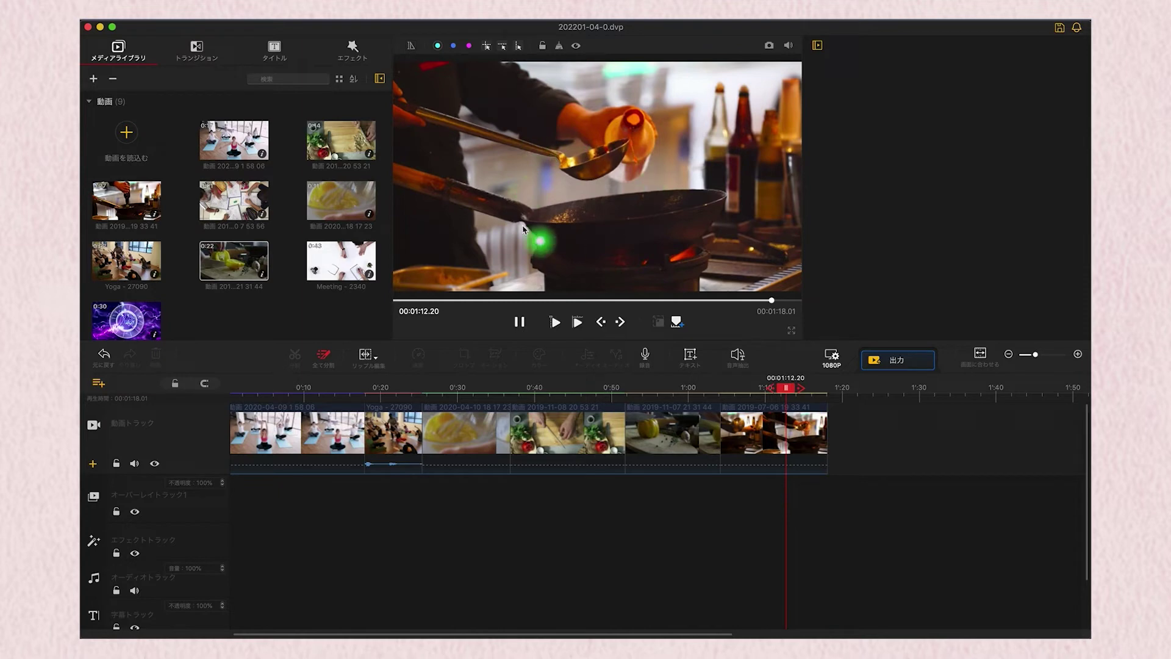
Move the playhead to 00:00:49.20 and frame the preview with horizontal and vertical guide lines near its edges
left_click(450, 393)
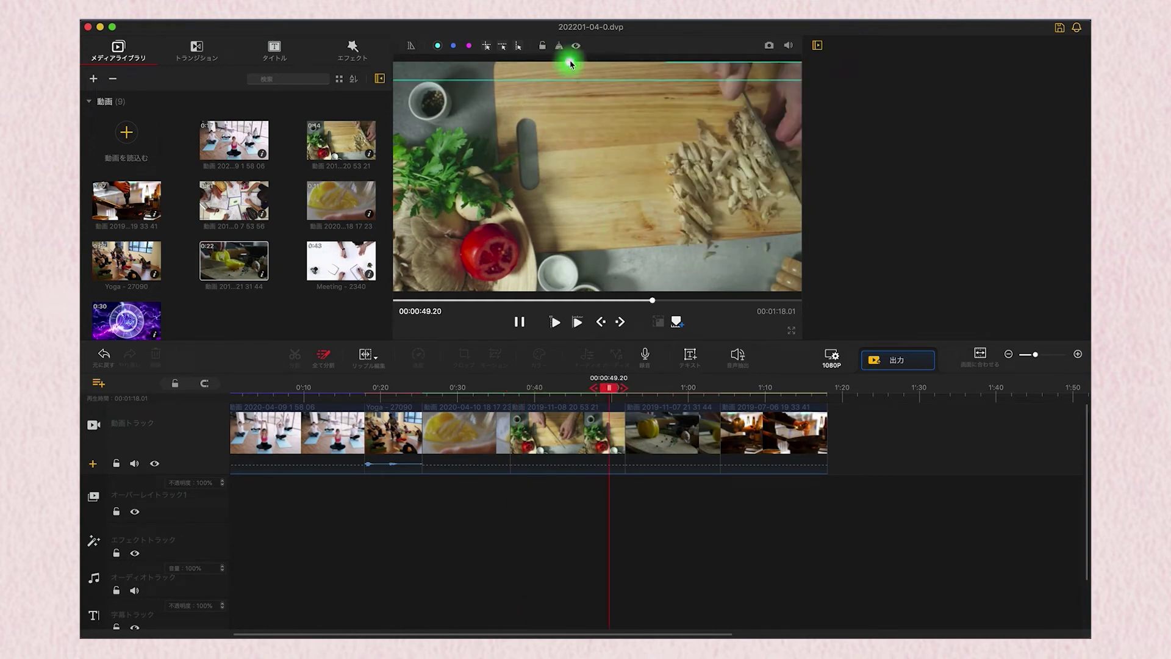
left_click_drag(502, 46, 776, 191)
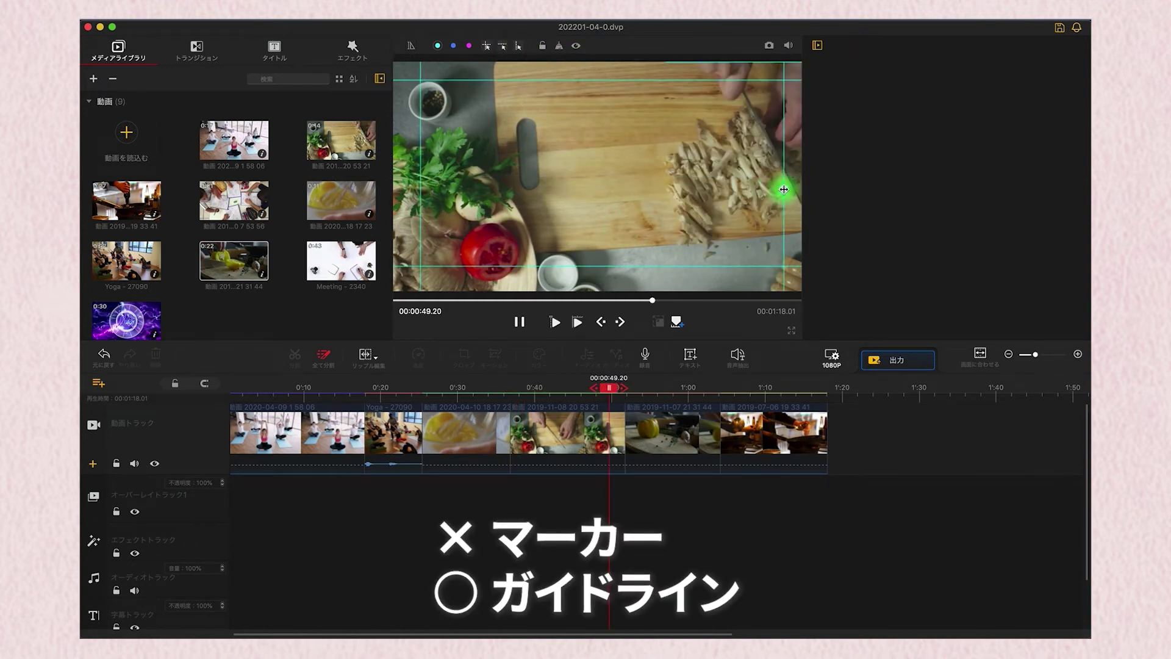
left_click(768, 49)
left_click(640, 242)
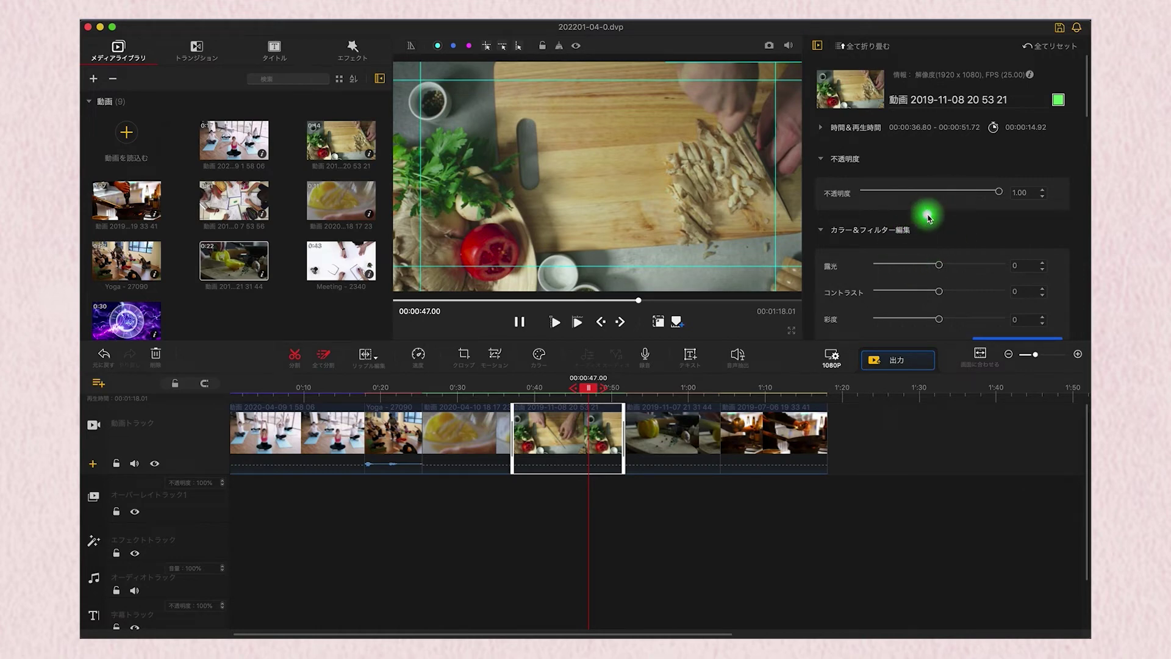
mouse_move(998, 191)
left_mouse_down()
mouse_move(928, 193)
mouse_move(1013, 201)
left_mouse_up()
scroll(970, 238, "down", 3)
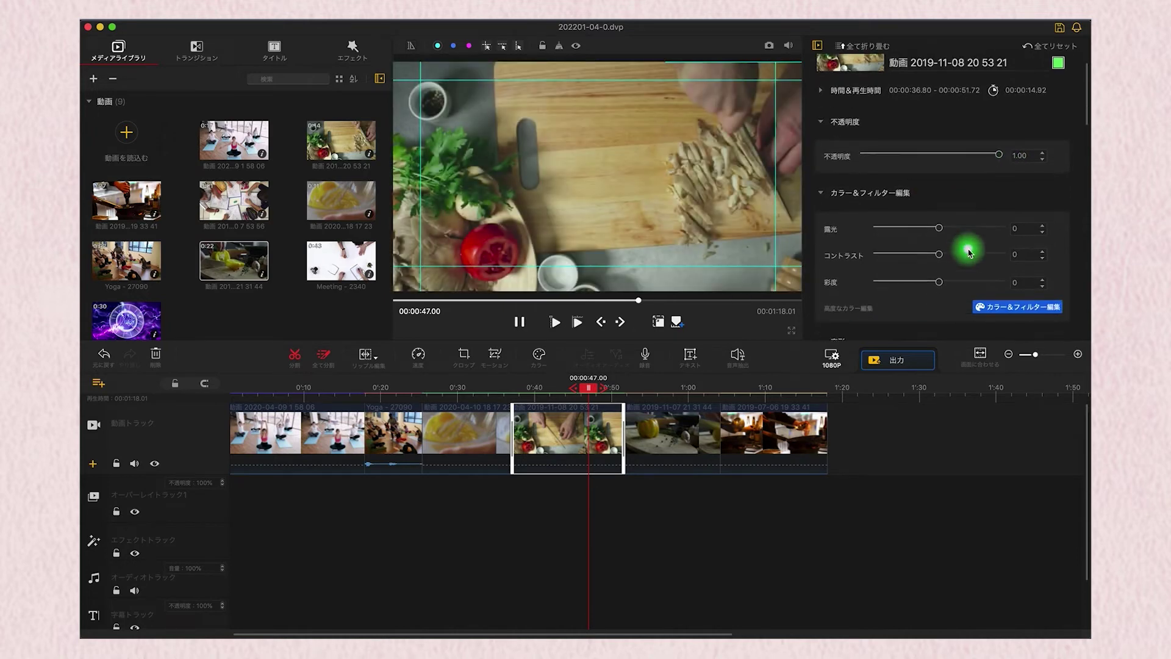
left_click_drag(942, 196, 956, 245)
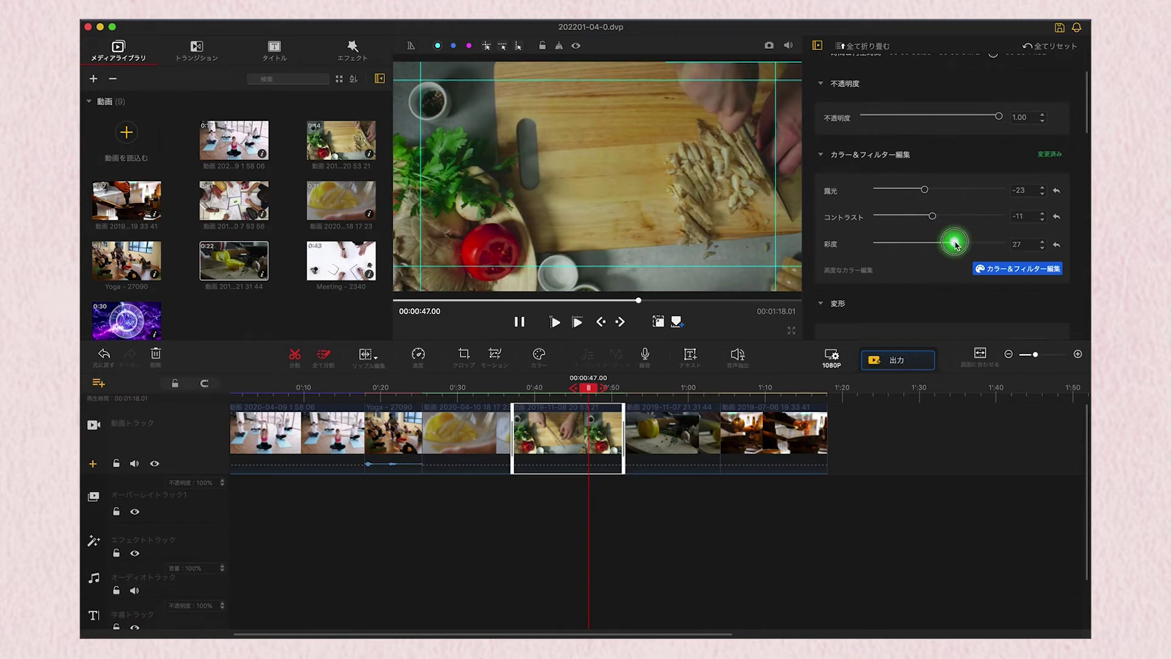
Show the audio settings of the Yoga - 27090 clip and add a text title at 00:00:26.11
scroll(952, 246, "down", 5)
left_click_drag(865, 164, 889, 186)
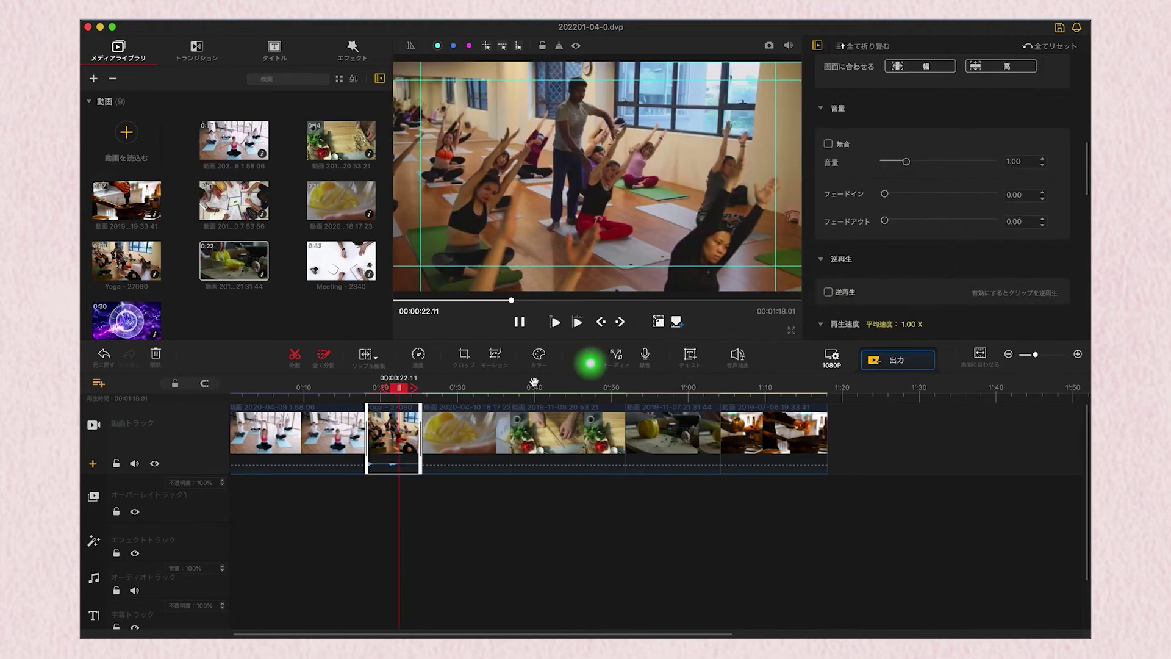
left_click(388, 474)
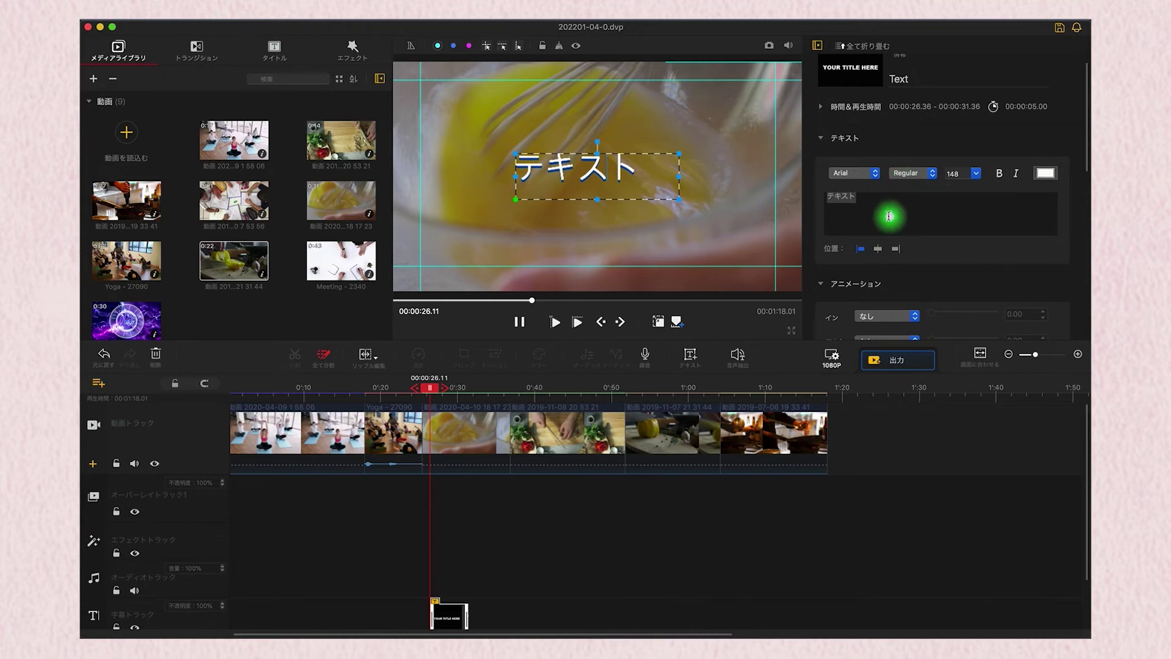
Set the テキスト title's font to the ヒラギノ角 family in weight W7
left_click(869, 175)
left_click(881, 151)
left_click(926, 173)
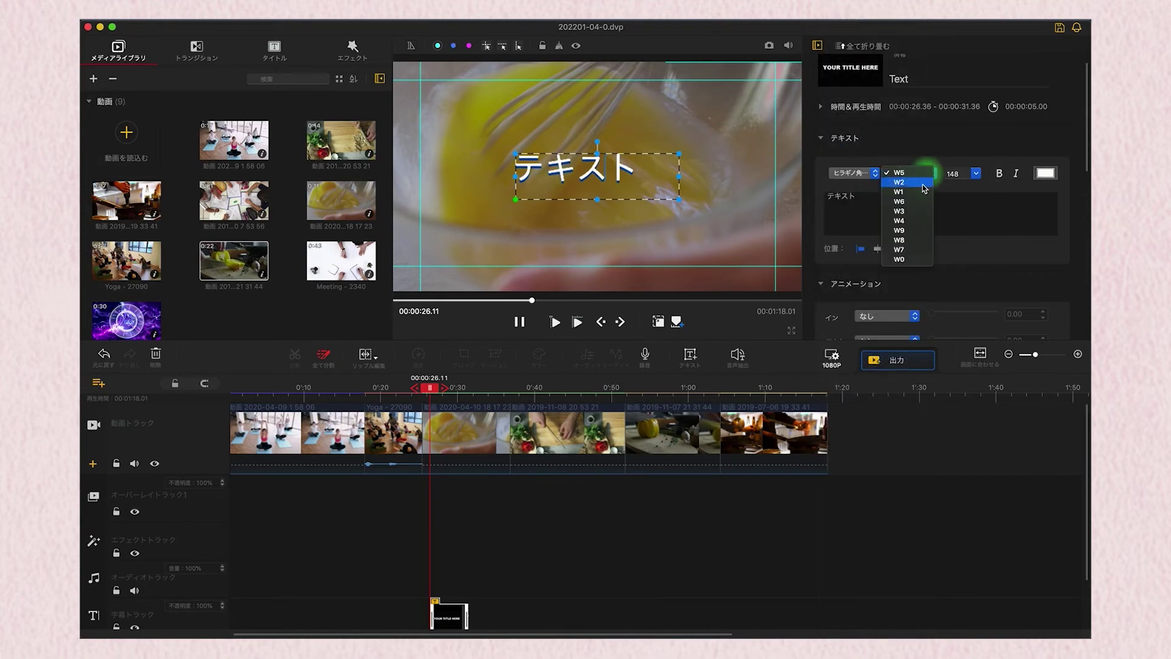
left_click(909, 230)
left_click(913, 172)
left_click(913, 190)
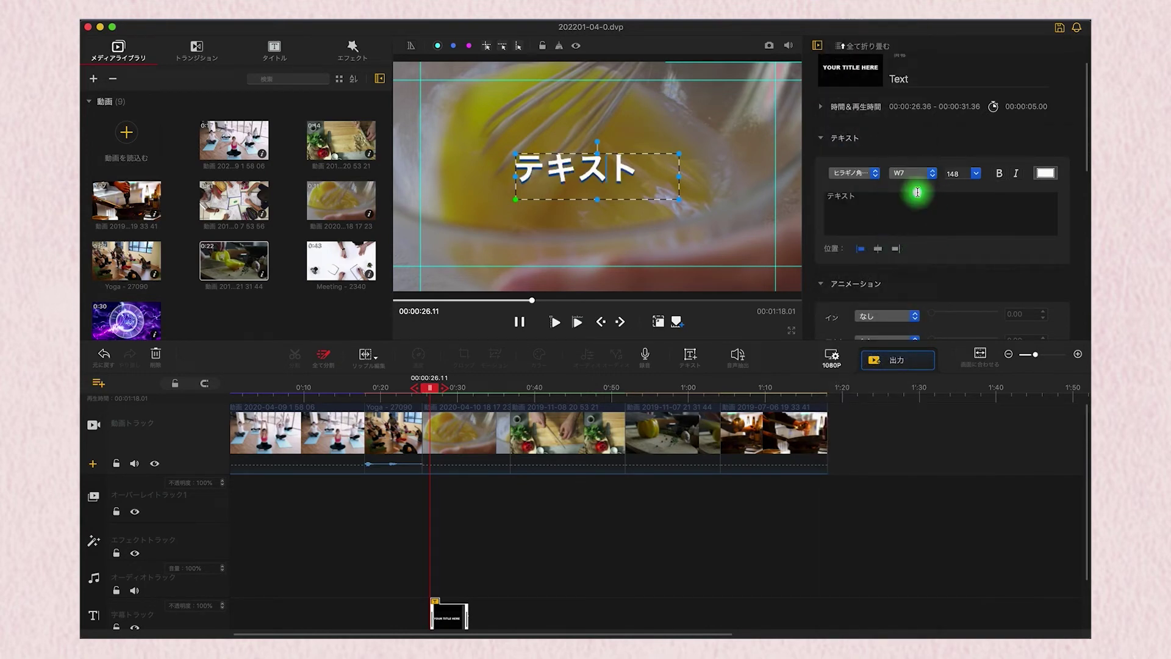
Enlarge the テキスト title's font and move the title down to the lower guide line in the preview
left_click(980, 178)
scroll(930, 189, "down", 10)
left_click_drag(615, 174, 604, 250)
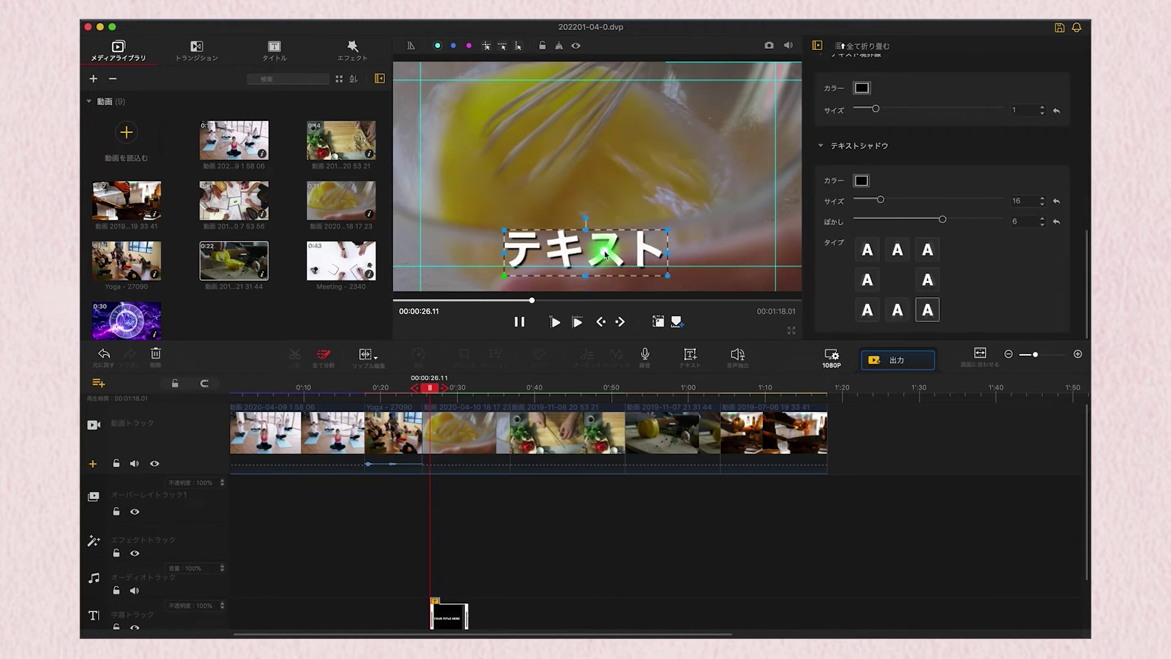
left_click(726, 236)
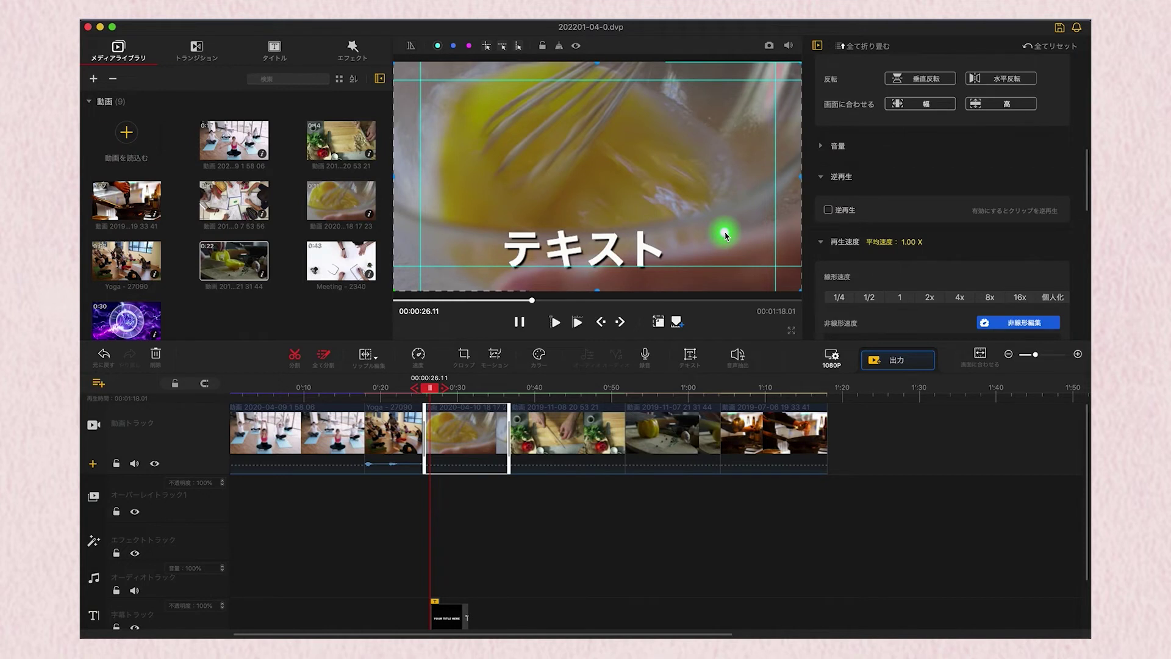